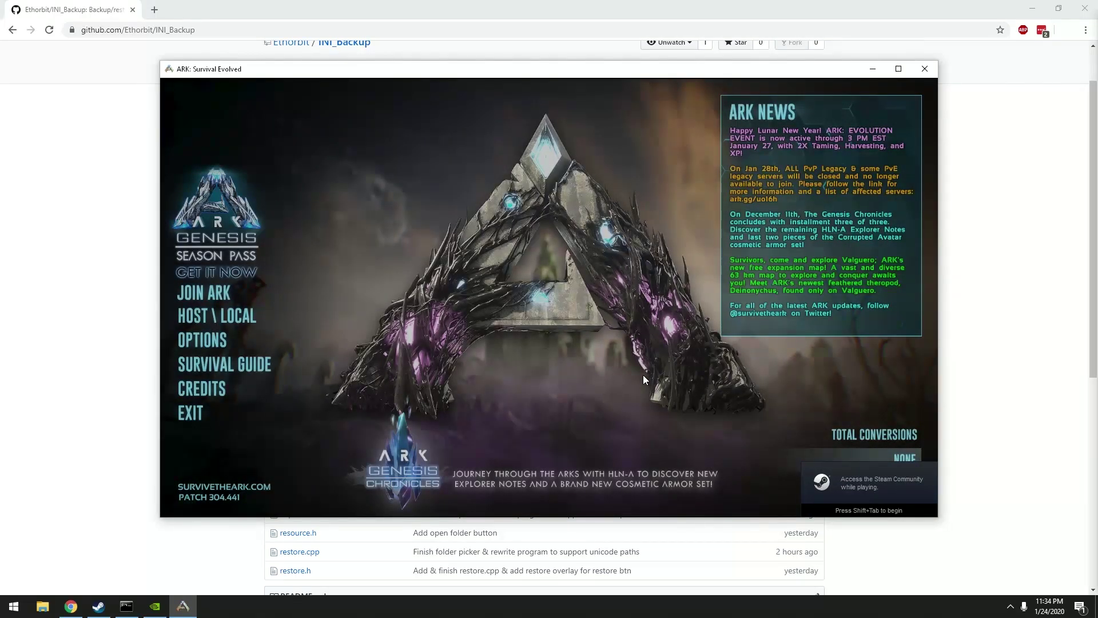
Step: Quit ARK: Survival Evolved with Alt+F4, returning to the INI_Backup repository page
key("alt+F4")
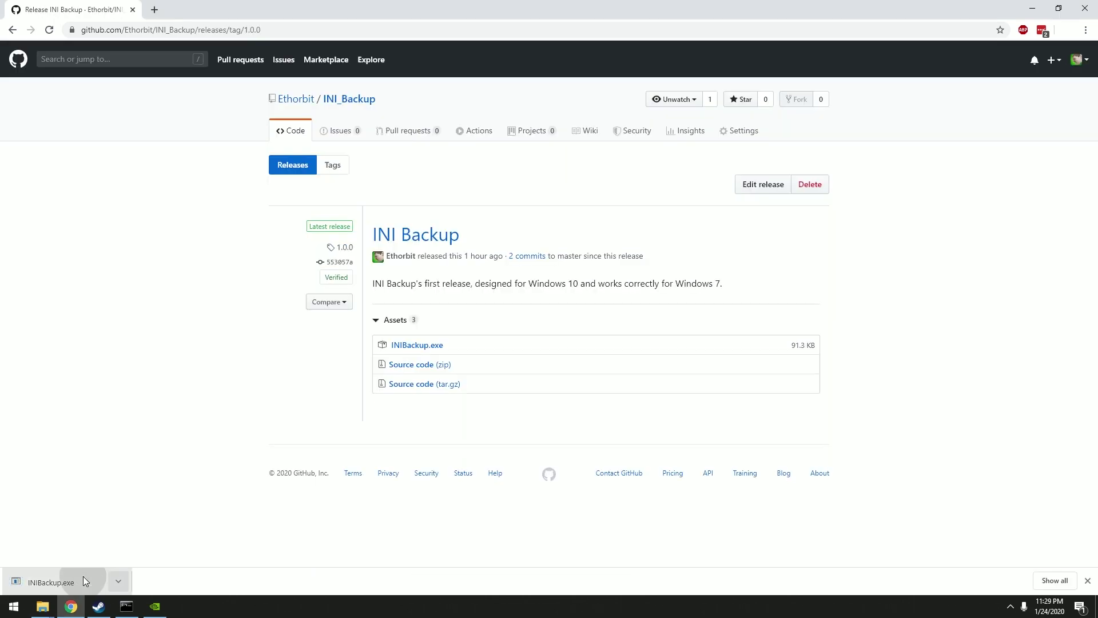
Step: Run the downloaded INIBackup tool and browse into Replace\ARK\Engine\Config
left_click(87, 580)
left_click(585, 315)
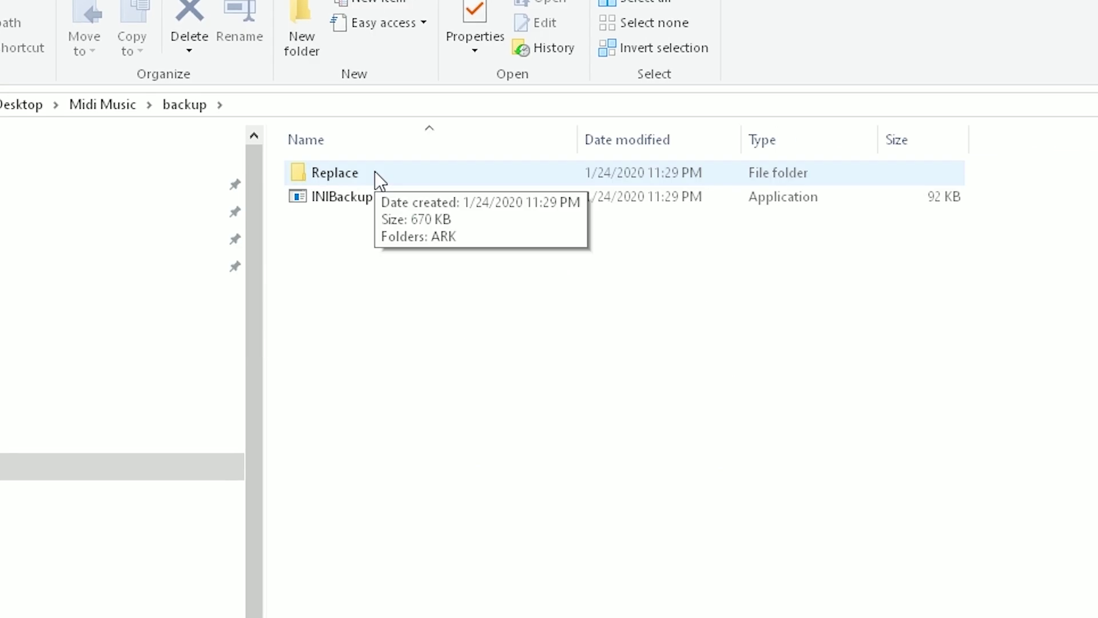
double_click(377, 178)
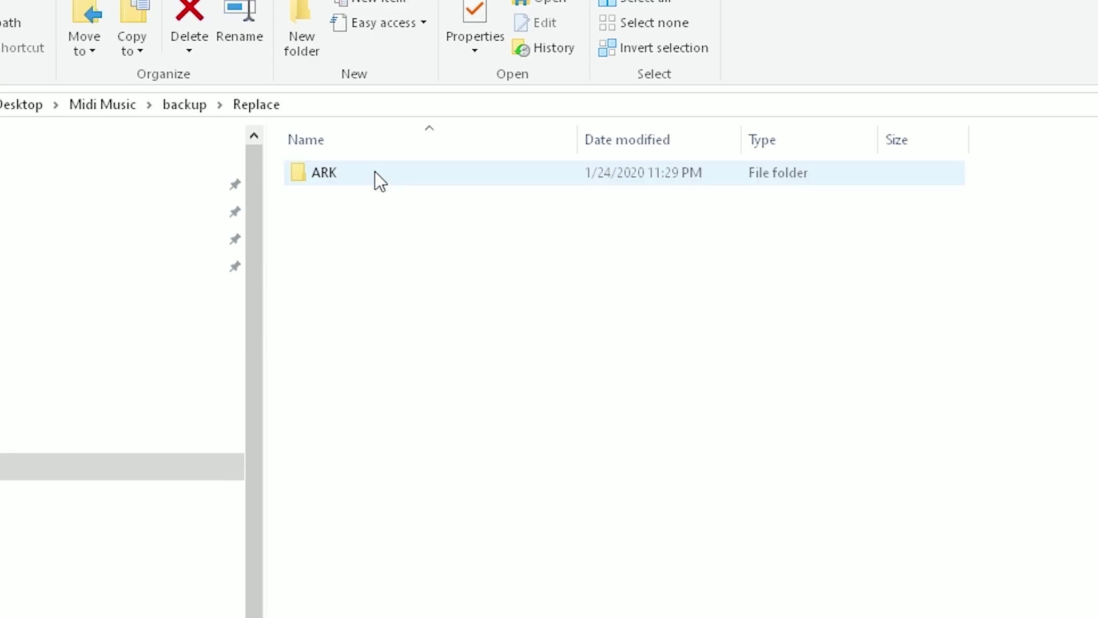
double_click(378, 179)
double_click(234, 155)
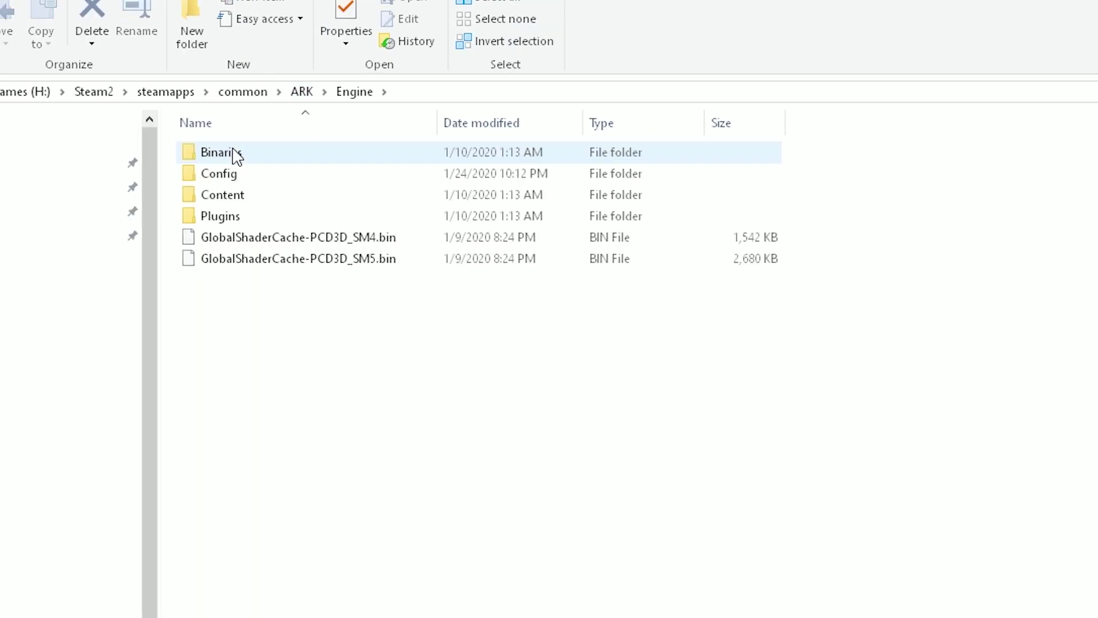
double_click(237, 174)
Step: Delete the fifteen .ini files in the Config folder, confirming the Recycle Bin prompt
left_click_drag(169, 494, 370, 203)
key("Delete")
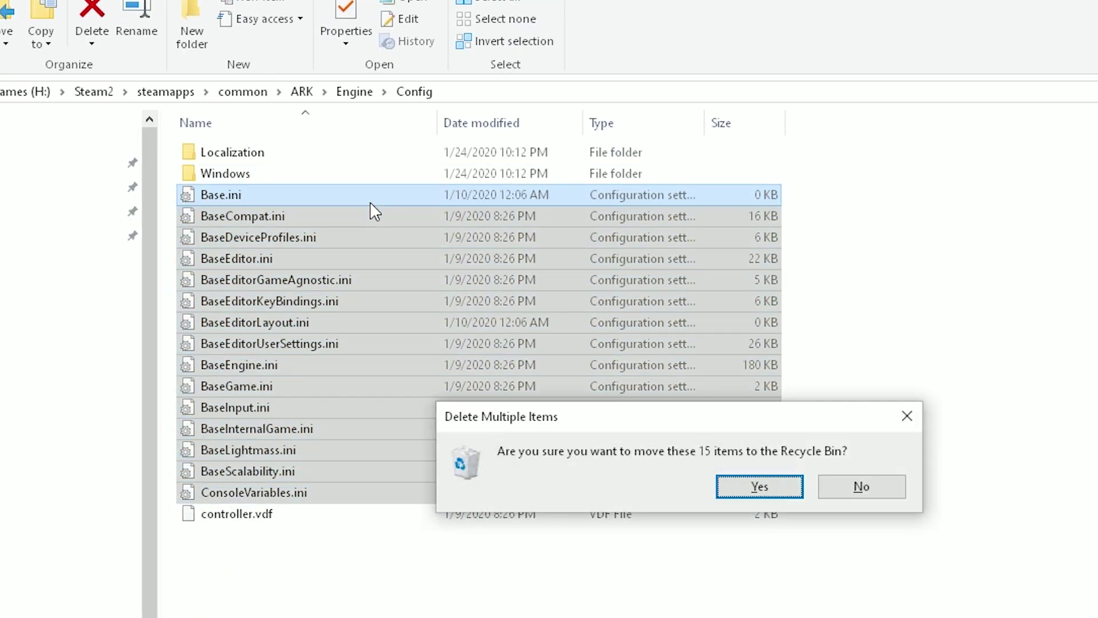
key("Return")
Step: Restore the deleted configs from the backup with RESTORE, confirming the replace
left_click(699, 551)
left_click(710, 486)
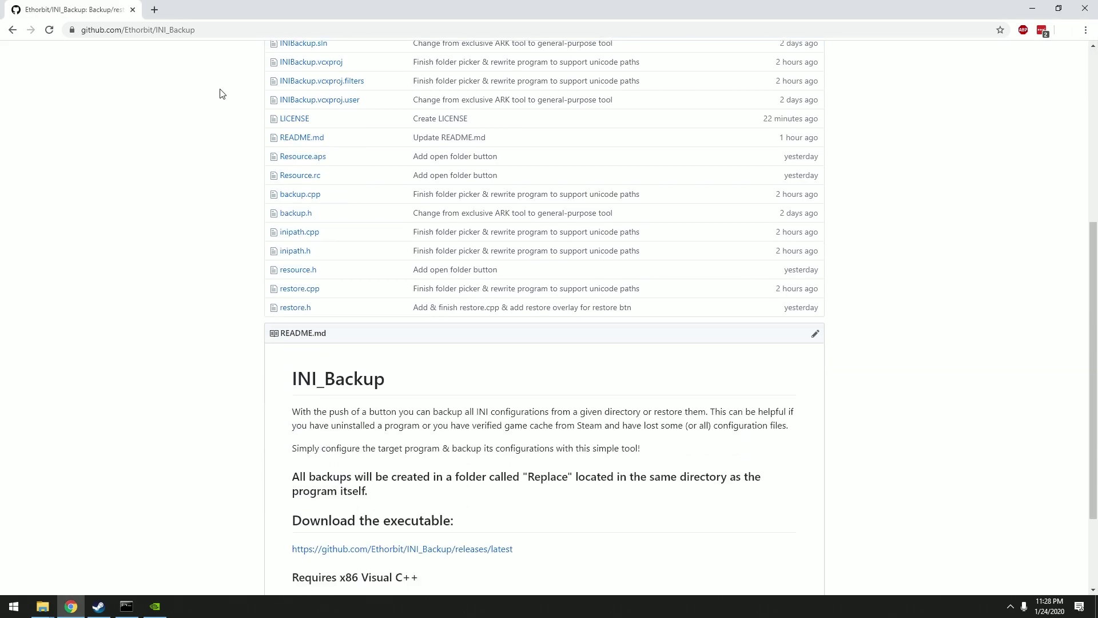
scroll(220, 94, "down", 2)
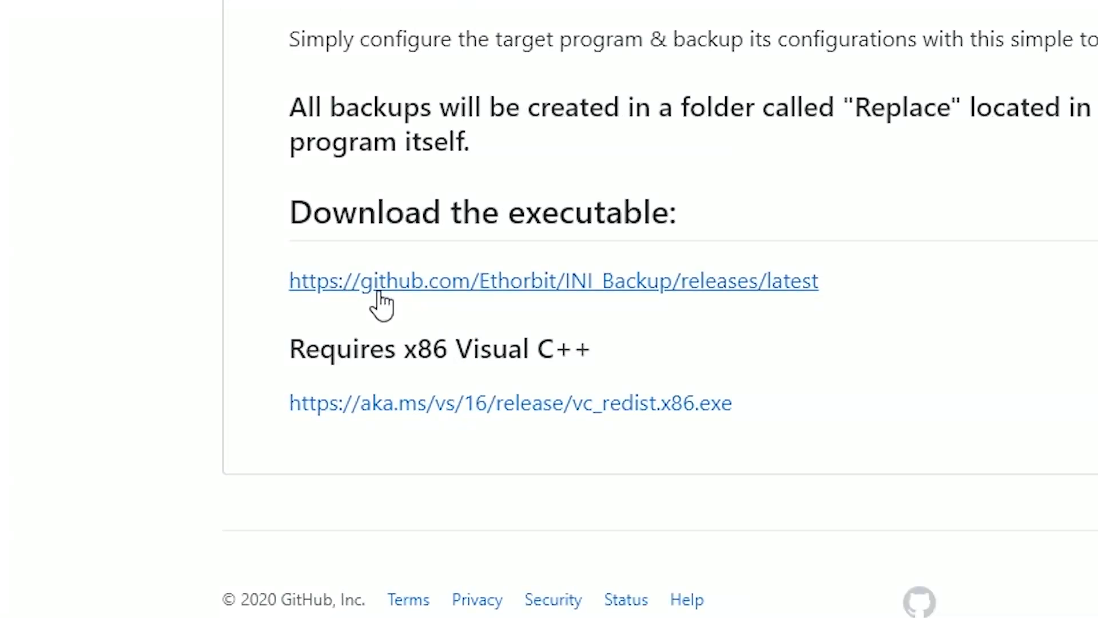
Step: Go to the latest INI Backup release and start downloading INIBackup.exe
left_click(380, 294)
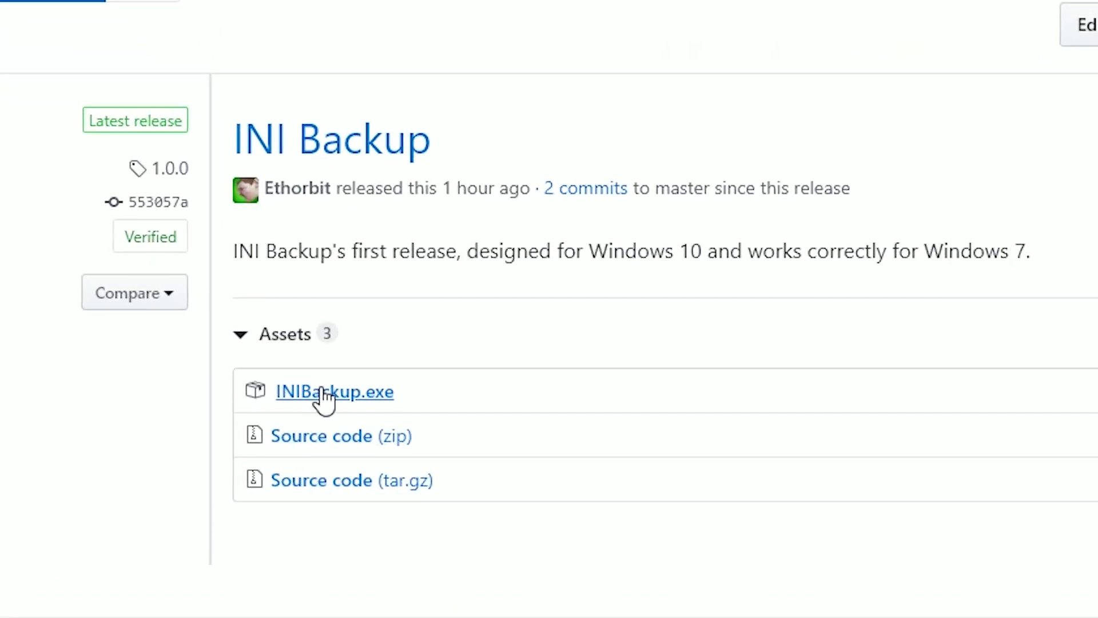
left_click(412, 347)
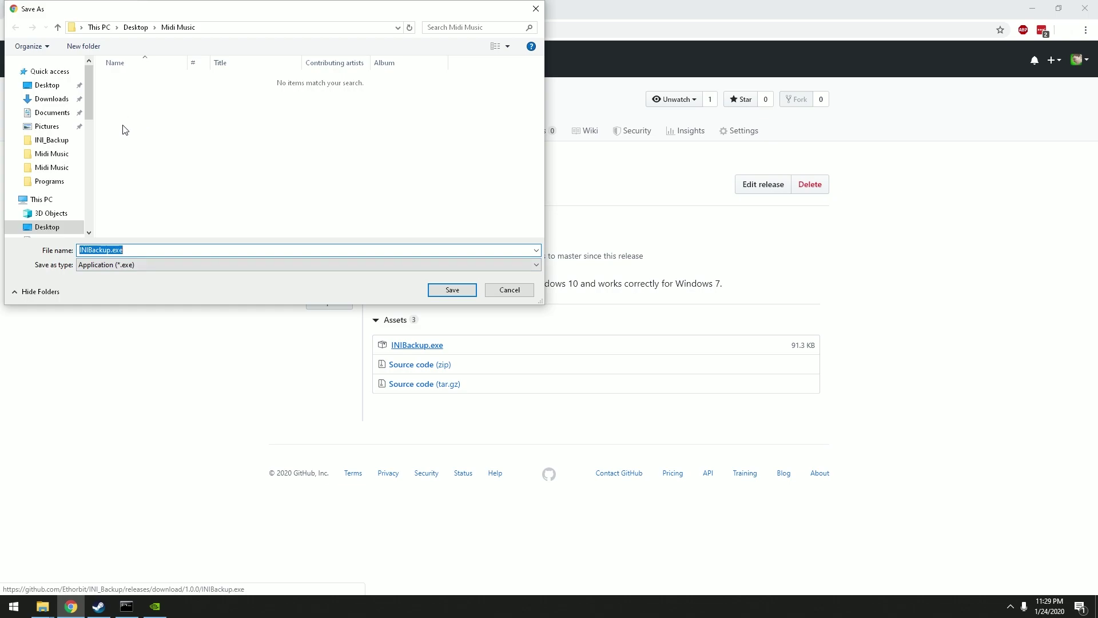
scroll(69, 133, "down", 1)
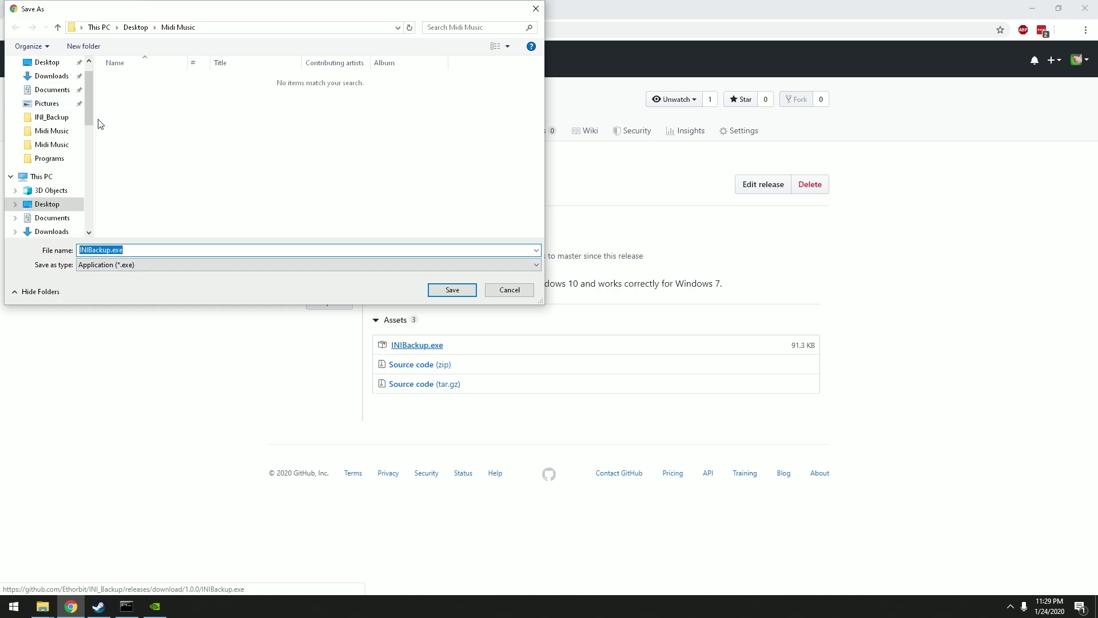
Step: Create a folder named backup inside Midi Music and save INIBackup.exe into it
right_click(140, 111)
mouse_move(202, 257)
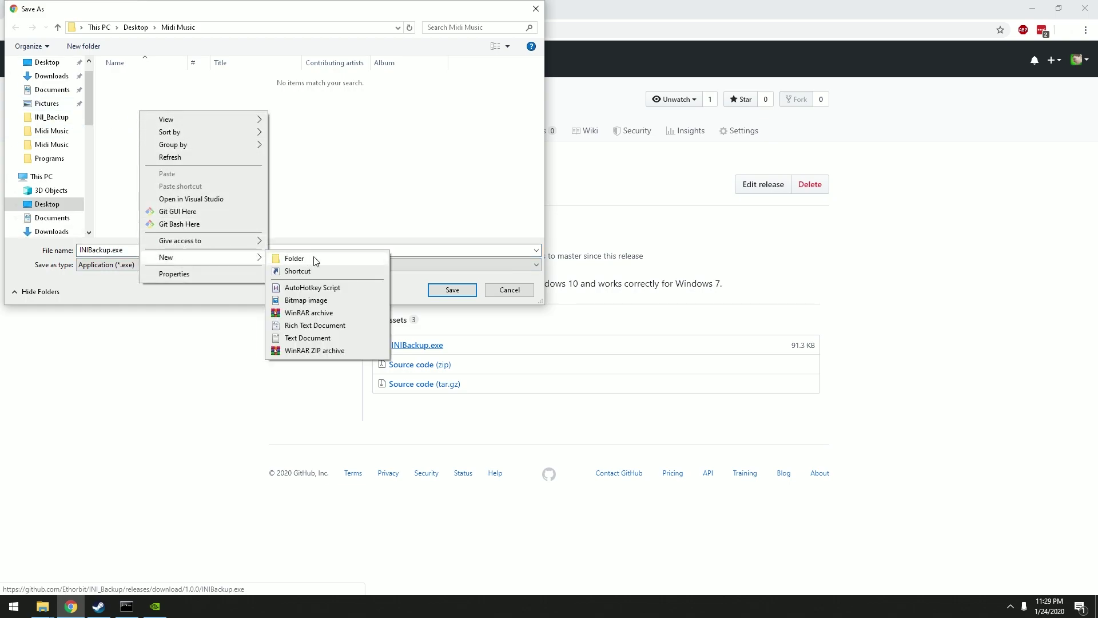
left_click(295, 258)
type("back")
key("Return")
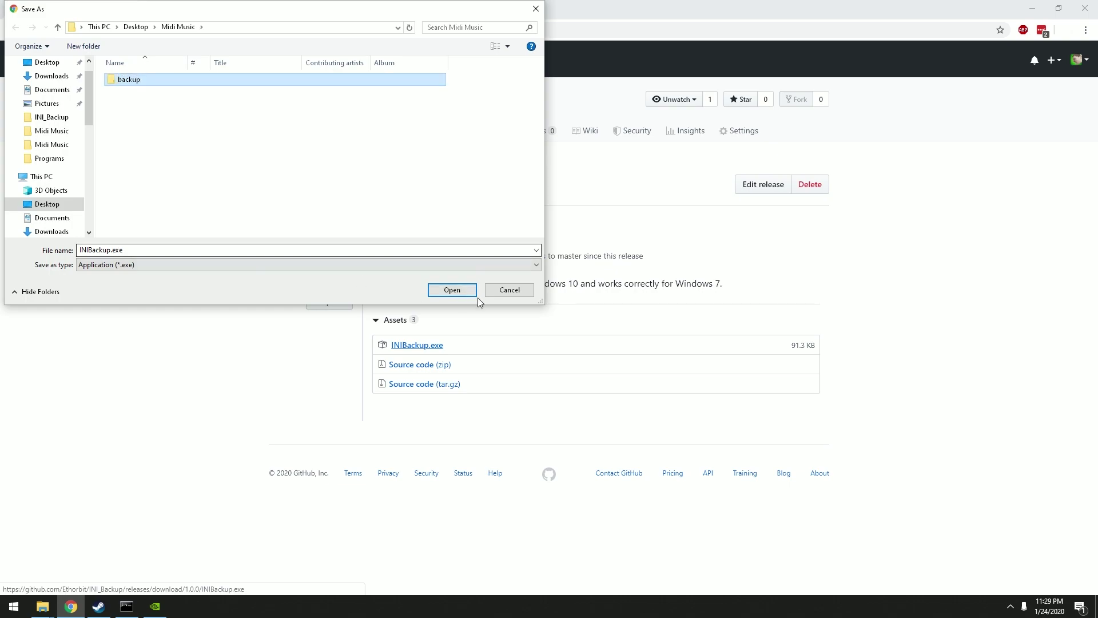
left_click(454, 289)
left_click(455, 291)
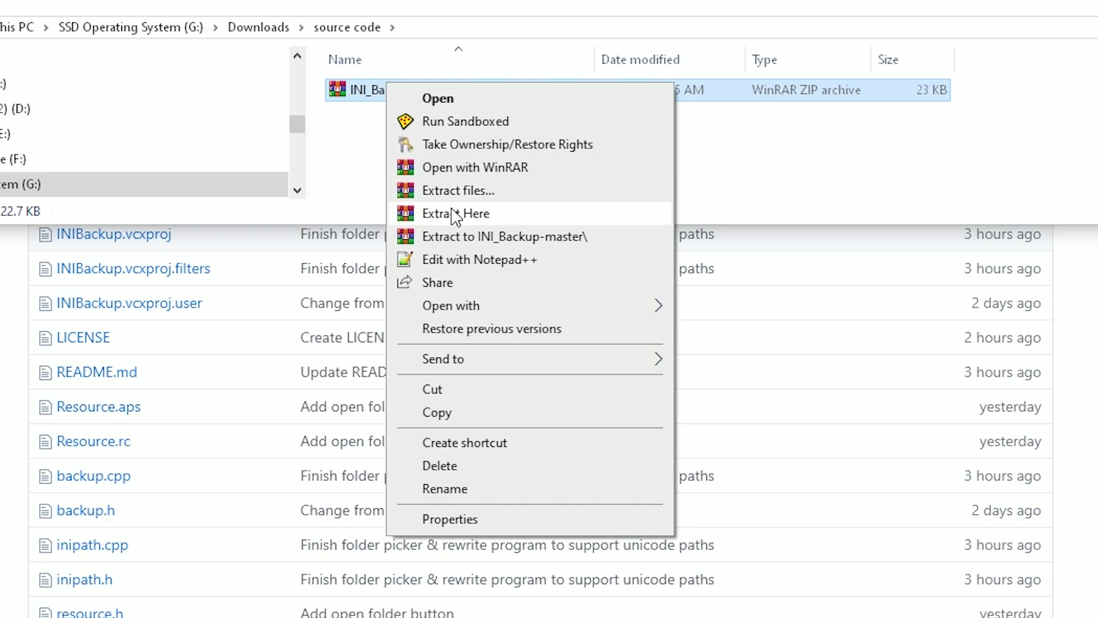
scroll(429, 99, "up", 3)
Step: Load INIBackup.sln in Visual Studio 2019 and target the x86 platform
double_click(425, 80)
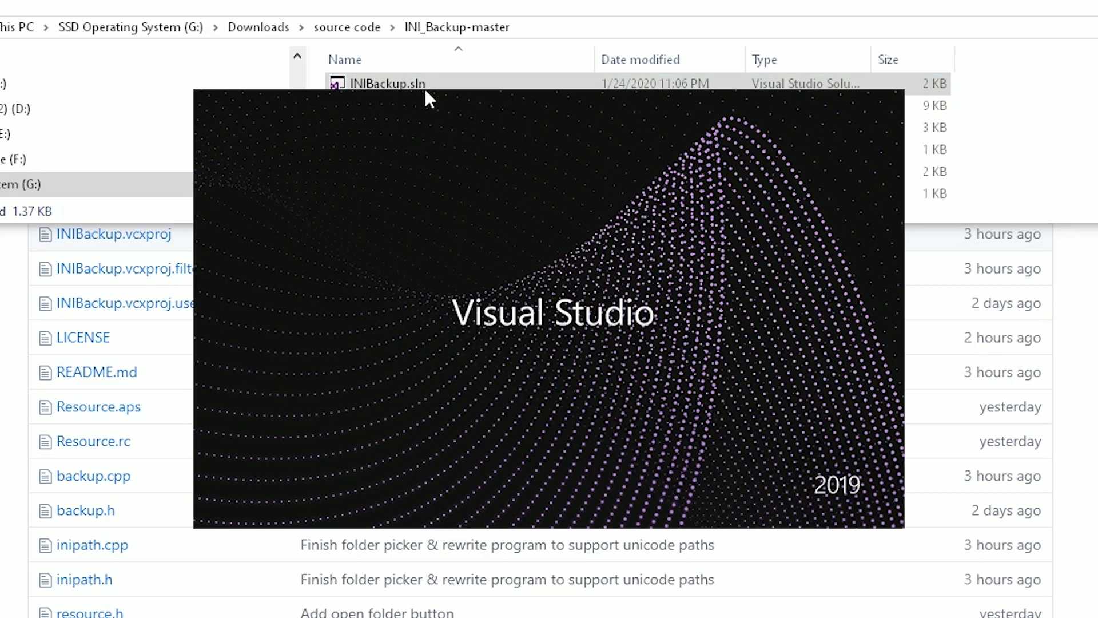
left_click(359, 26)
left_click(256, 26)
left_click(247, 44)
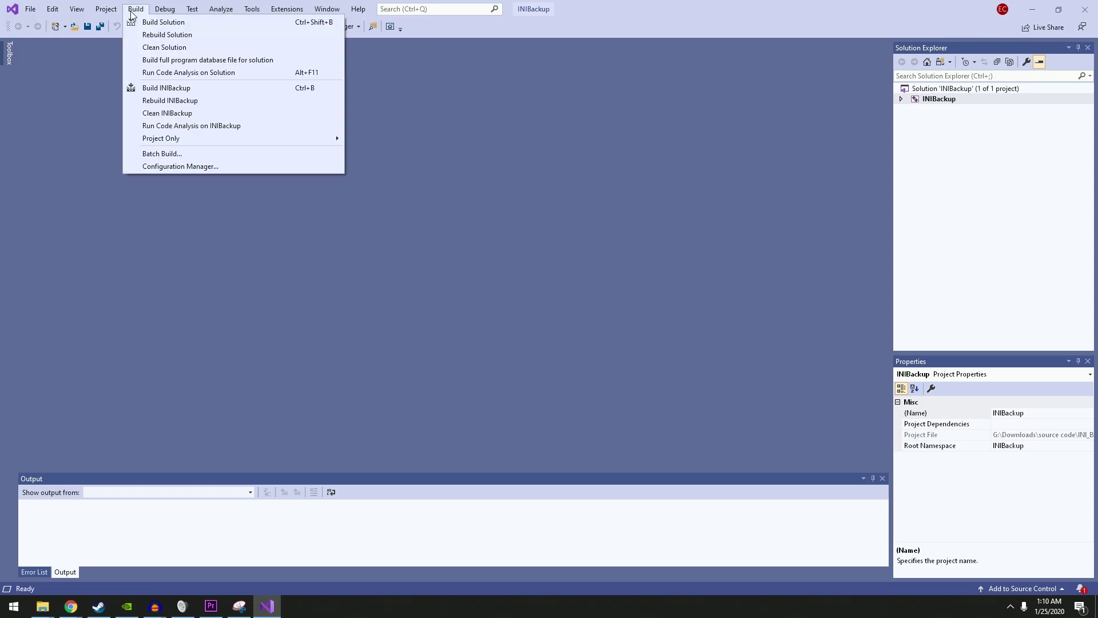
Step: Build the whole solution successfully, then bring the INI_Backup-master folder forward
left_click(136, 9)
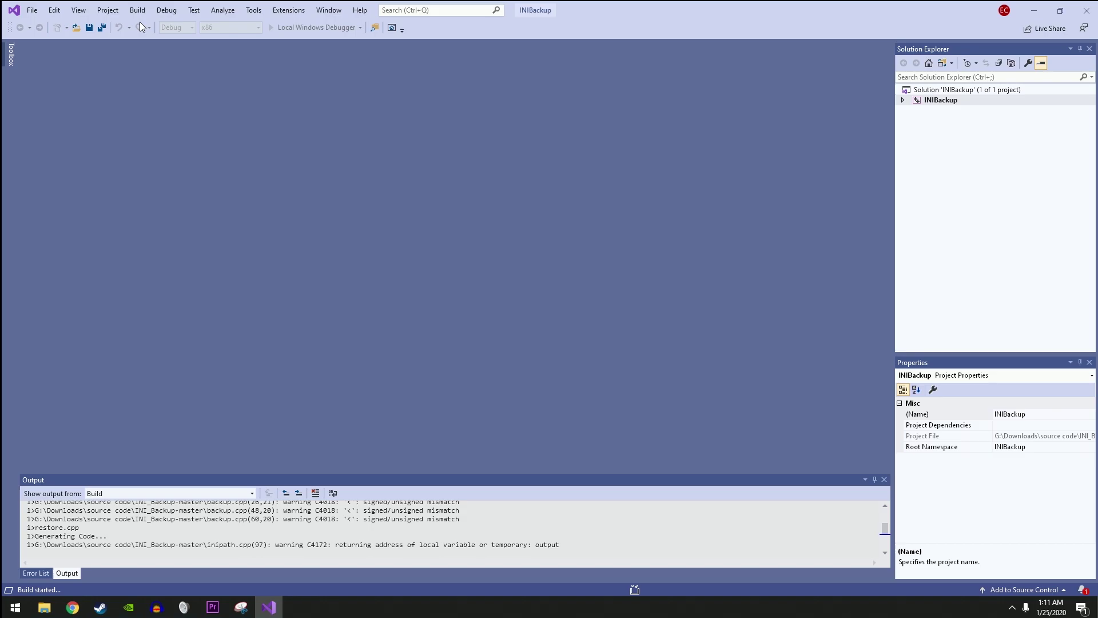
mouse_move(44, 607)
left_click(433, 584)
scroll(549, 223, "up", 5)
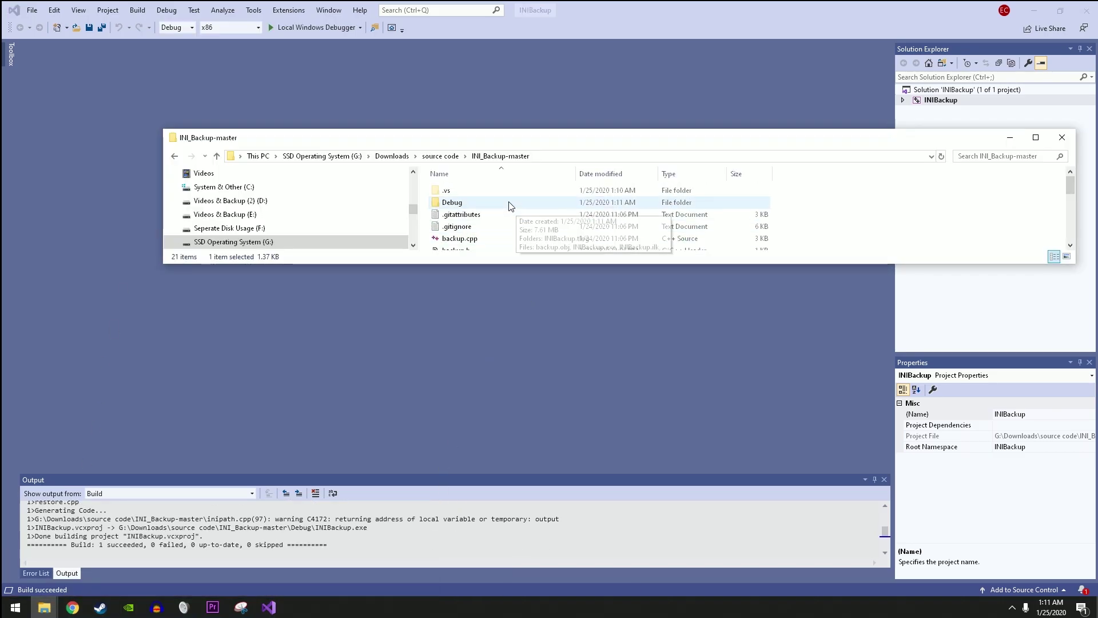
Step: Launch the compiled INIBackup.exe from INI_Backup-master\Debug
double_click(507, 204)
double_click(474, 215)
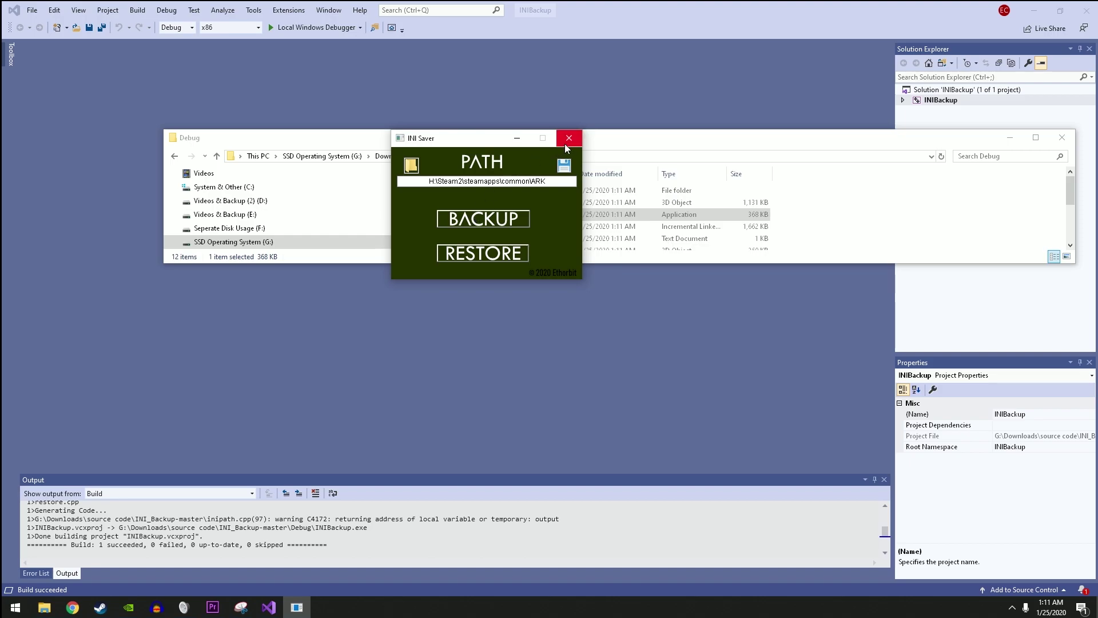